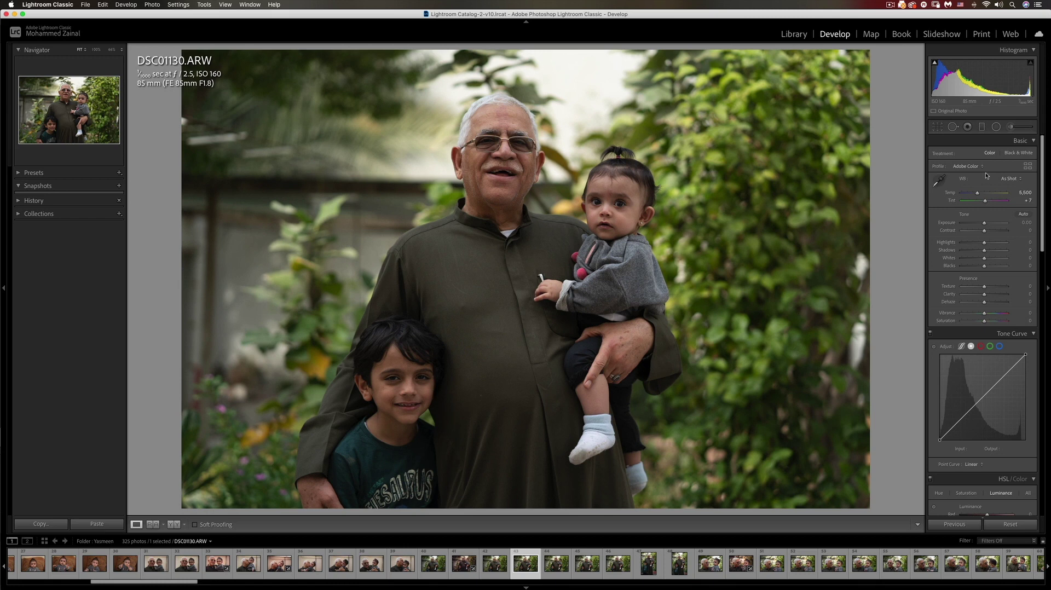
Warm the white balance to a Temp of 5,877, lower Highlights to -46 and raise Shadows to +19.
{"action": "left_click_drag", "start_coordinate": [977, 195], "coordinate": [981, 196]}
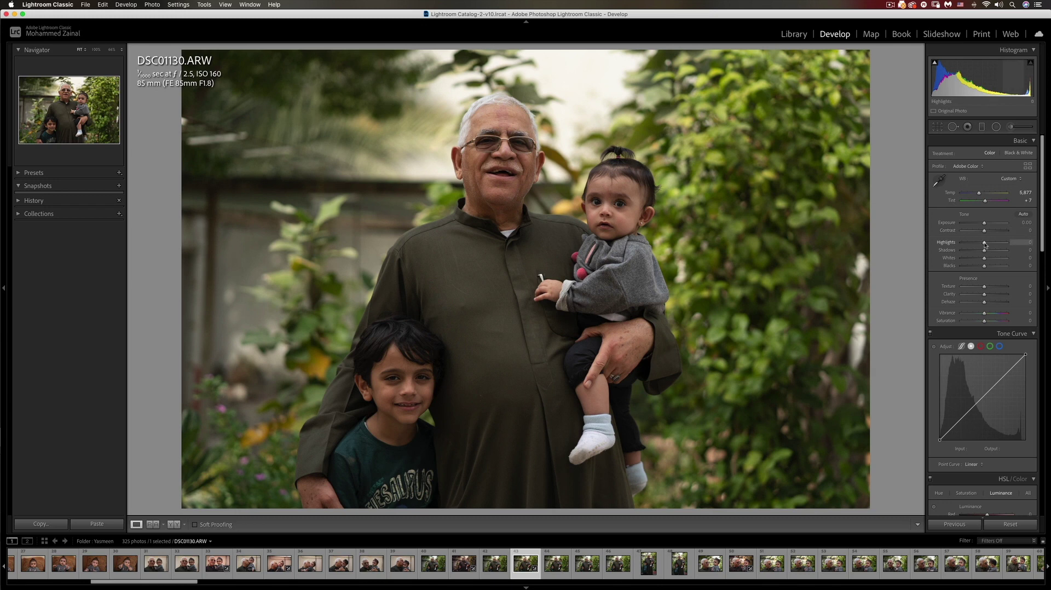
{"action": "left_click_drag", "start_coordinate": [985, 243], "coordinate": [974, 248]}
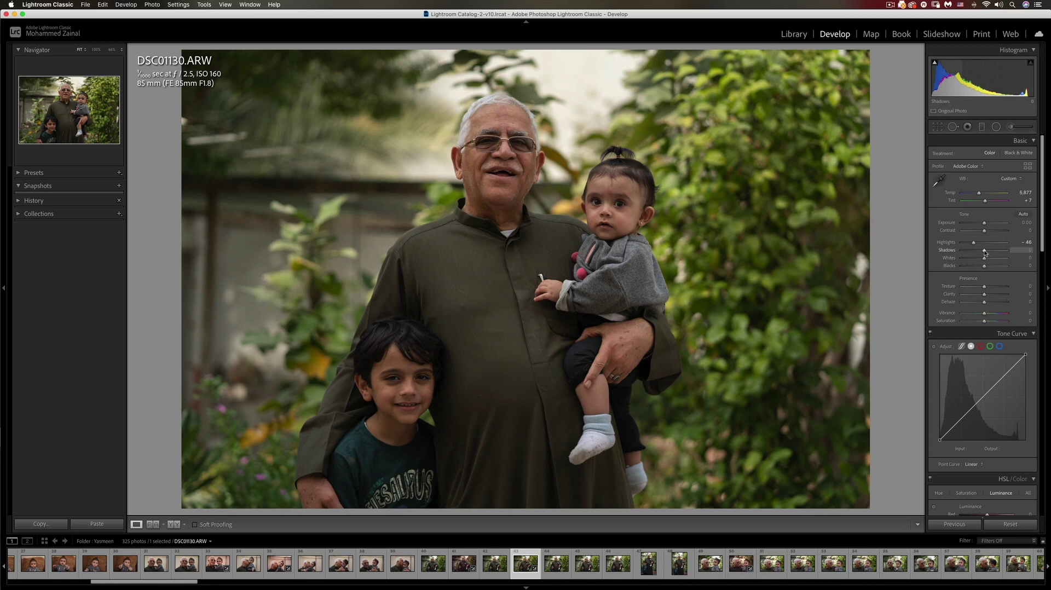
{"action": "left_click_drag", "start_coordinate": [985, 252], "coordinate": [993, 253]}
{"action": "left_click_drag", "start_coordinate": [992, 253], "coordinate": [989, 252]}
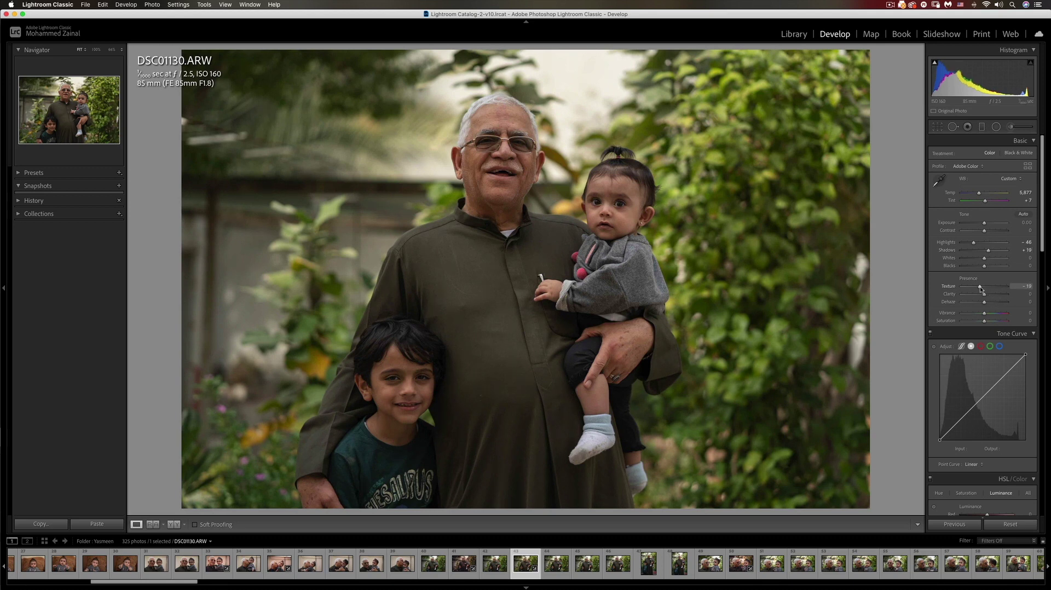
Set Texture to -3, Clarity to +15, Vibrance to +37 and Saturation to -17, and compare the photo with its unedited version.
{"action": "mouse_move", "coordinate": [978, 289]}
{"action": "left_mouse_down"}
{"action": "mouse_move", "coordinate": [996, 291]}
{"action": "mouse_move", "coordinate": [984, 291]}
{"action": "left_mouse_up"}
{"action": "left_click_drag", "start_coordinate": [985, 296], "coordinate": [990, 296]}
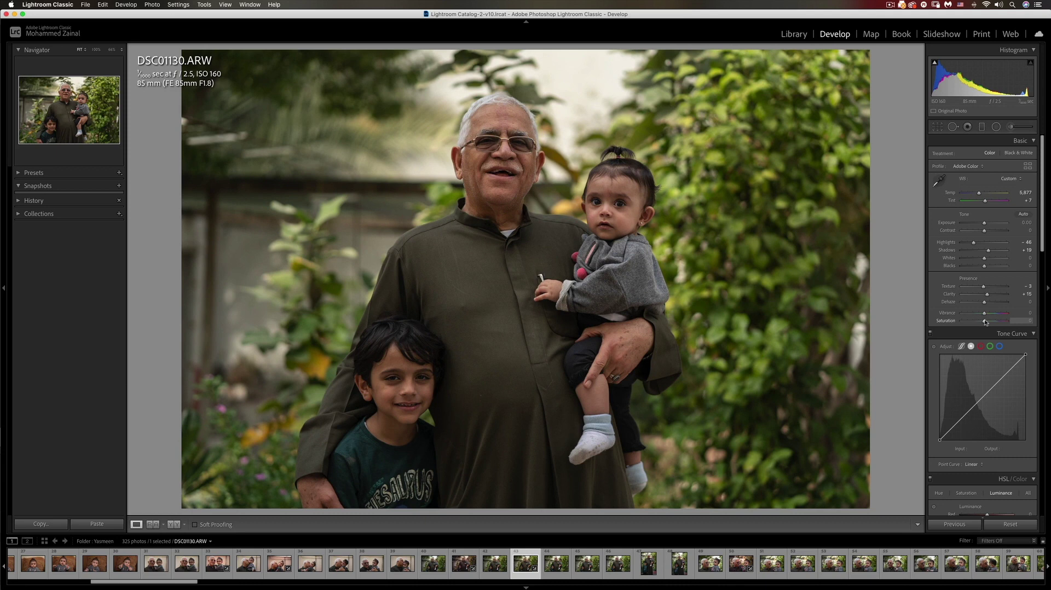
{"action": "left_click_drag", "start_coordinate": [985, 322], "coordinate": [980, 321]}
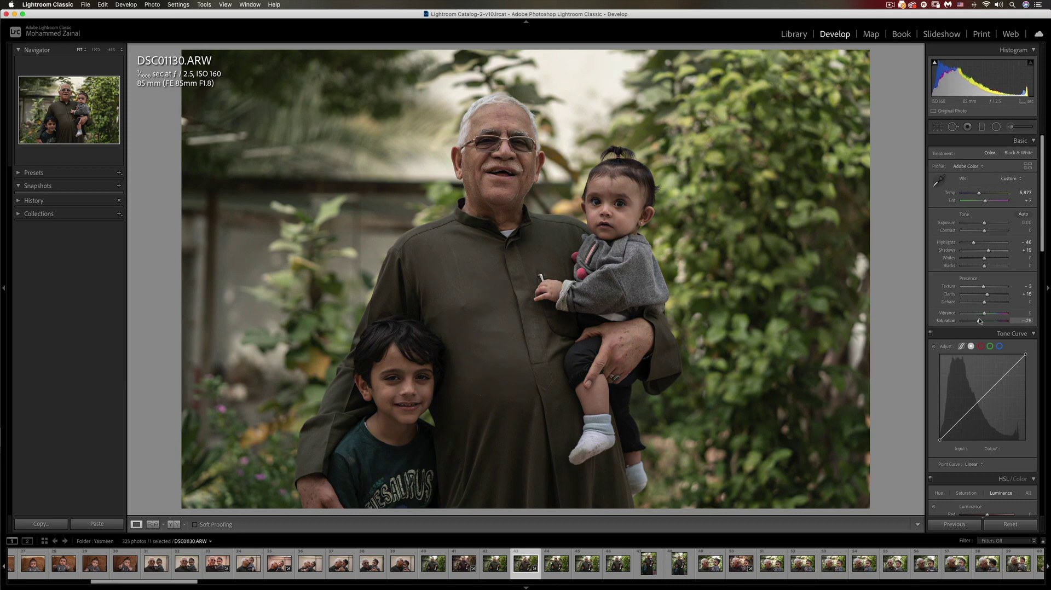
{"action": "mouse_move", "coordinate": [987, 314]}
{"action": "left_mouse_down"}
{"action": "mouse_move", "coordinate": [997, 316]}
{"action": "mouse_move", "coordinate": [982, 324]}
{"action": "left_mouse_up"}
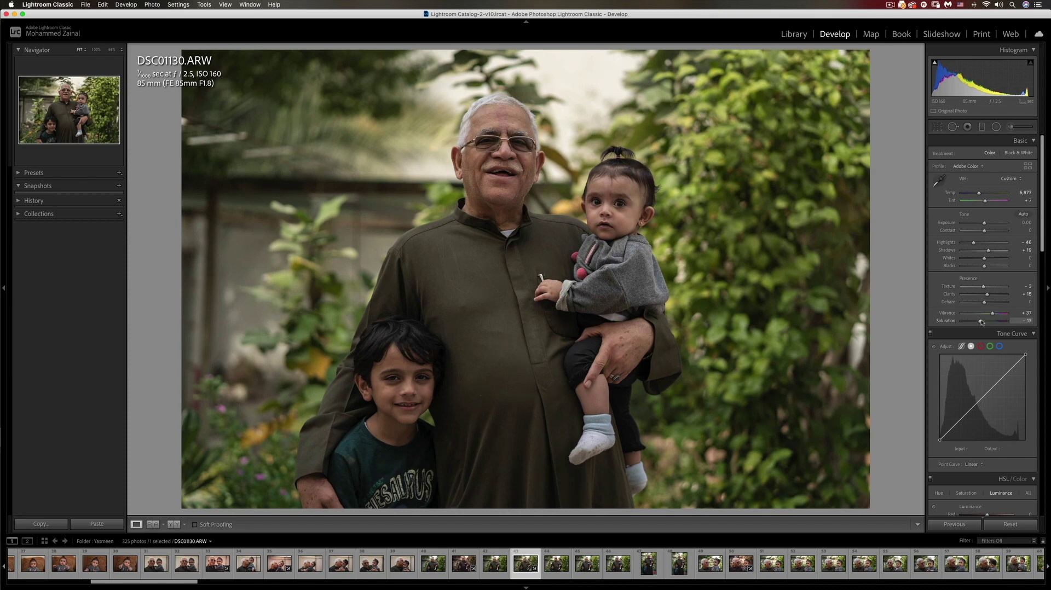
{"action": "key", "text": "backslash"}
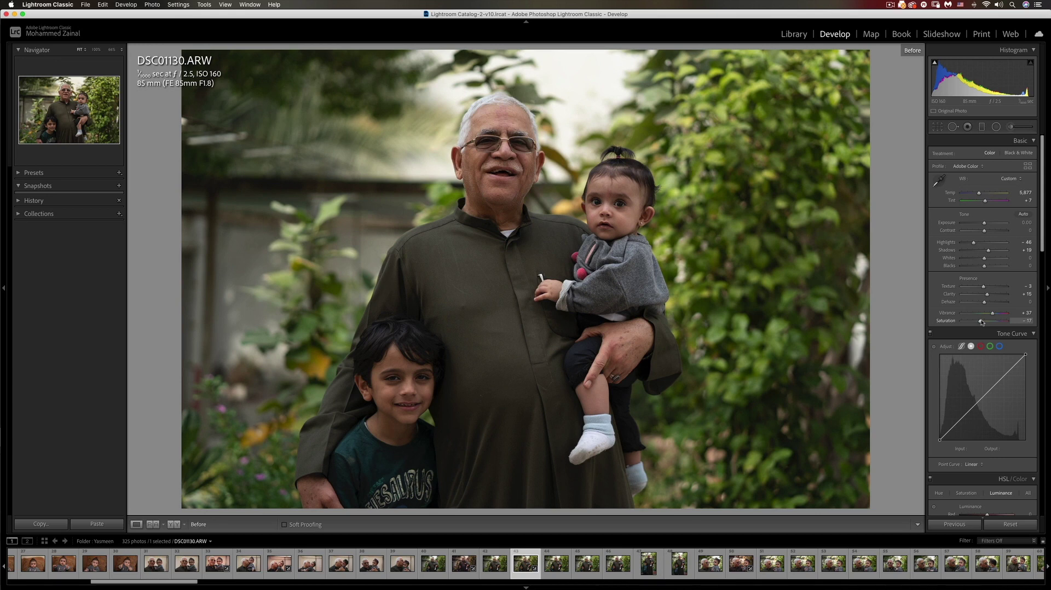
{"action": "key", "text": "backslash"}
{"action": "key", "text": "backslash"}
{"action": "key", "text": "backslash"}
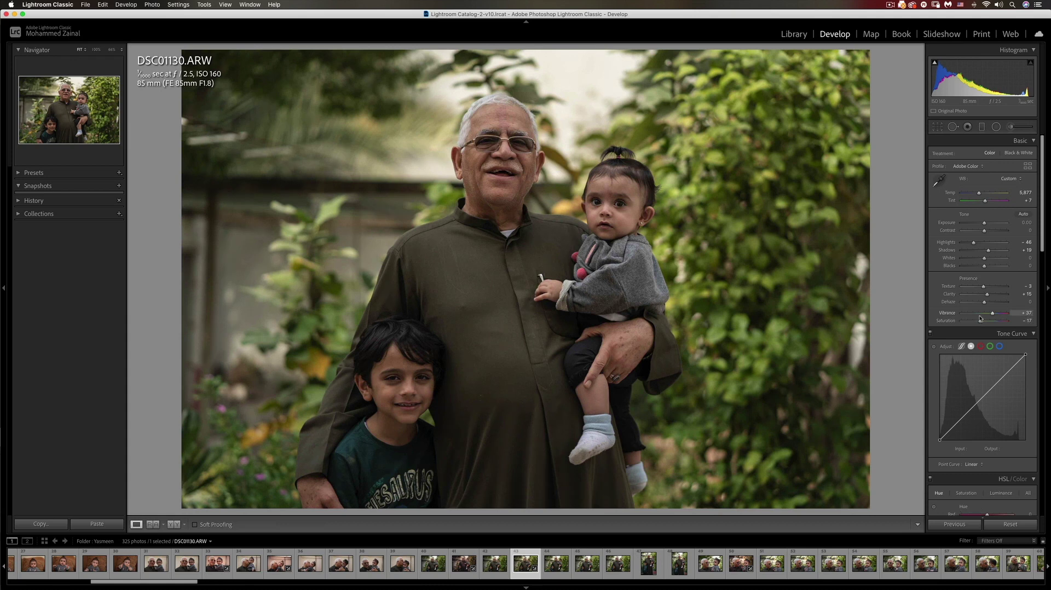
Adjust the HSL hues to Red -23, Yellow -46 and Green -73, and shift the Blue hue toward aqua.
{"action": "scroll", "coordinate": [982, 322], "scroll_direction": "down", "scroll_amount": 5}
{"action": "scroll", "coordinate": [981, 318], "scroll_direction": "down", "scroll_amount": 1}
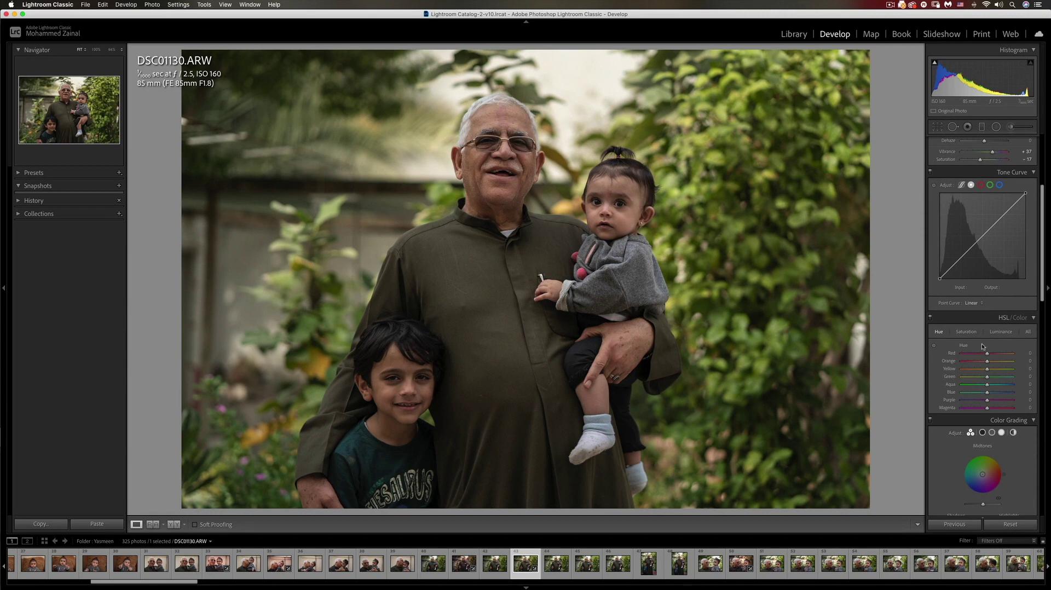
{"action": "left_click_drag", "start_coordinate": [989, 356], "coordinate": [982, 357]}
{"action": "left_click_drag", "start_coordinate": [988, 370], "coordinate": [974, 372]}
{"action": "mouse_move", "coordinate": [988, 377]}
{"action": "left_mouse_down"}
{"action": "mouse_move", "coordinate": [975, 380]}
{"action": "mouse_move", "coordinate": [1013, 377]}
{"action": "mouse_move", "coordinate": [968, 379]}
{"action": "left_mouse_up"}
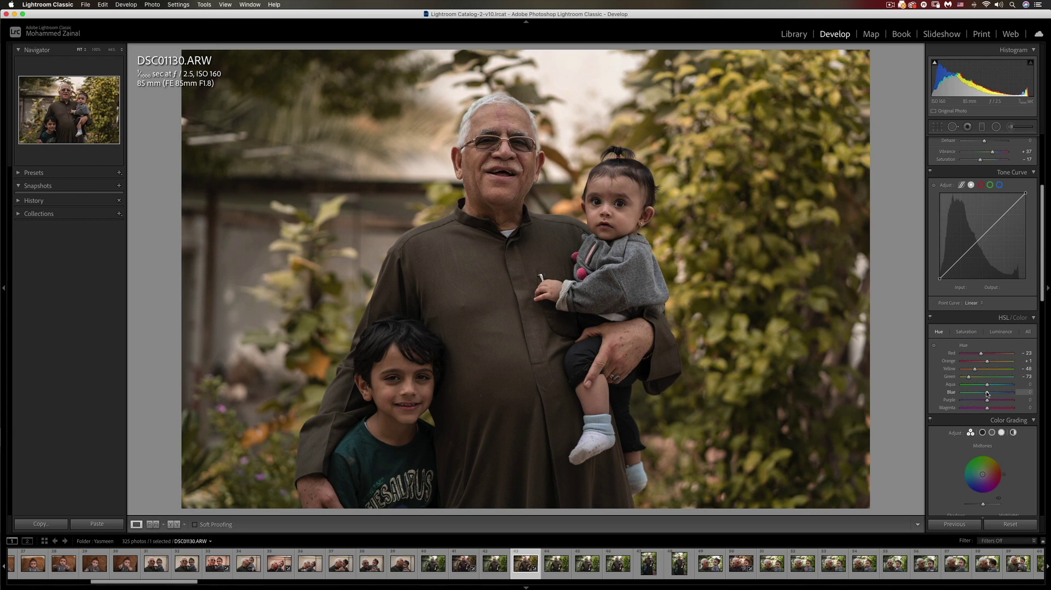
{"action": "left_click_drag", "start_coordinate": [987, 392], "coordinate": [975, 395]}
Set the HSL saturation to Red +28, Orange +11, Yellow +6 and Green -57, lower Aqua and Blue, and slightly raise Purple.
{"action": "left_click", "coordinate": [967, 332]}
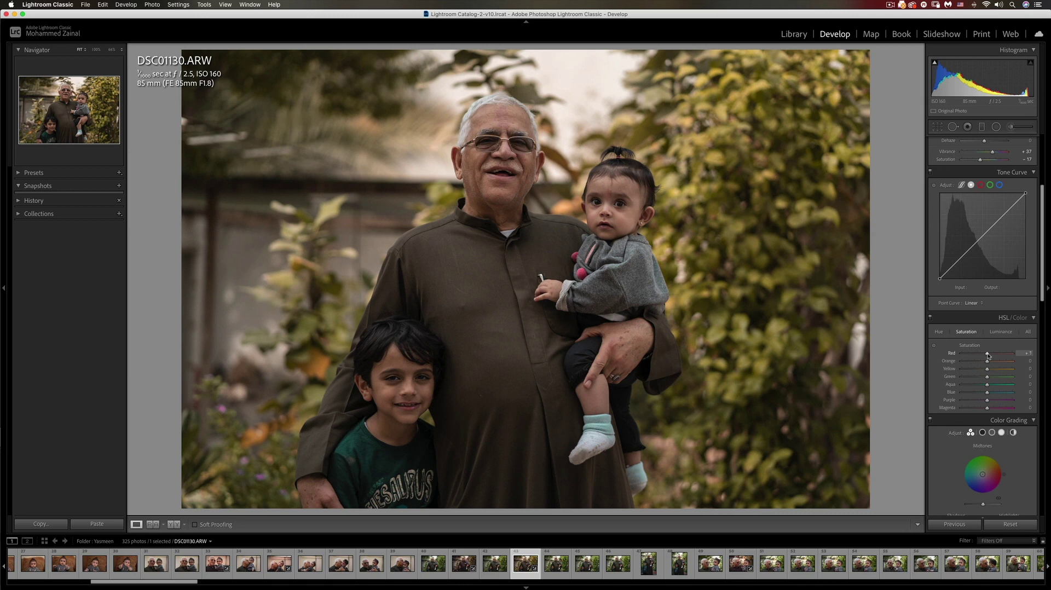
{"action": "left_click_drag", "start_coordinate": [988, 356], "coordinate": [988, 356]}
{"action": "left_click_drag", "start_coordinate": [987, 355], "coordinate": [991, 355]}
{"action": "left_click_drag", "start_coordinate": [991, 355], "coordinate": [993, 355]}
{"action": "left_click_drag", "start_coordinate": [995, 354], "coordinate": [992, 362]}
{"action": "left_click_drag", "start_coordinate": [989, 372], "coordinate": [989, 372]}
{"action": "mouse_move", "coordinate": [988, 377]}
{"action": "left_mouse_down"}
{"action": "mouse_move", "coordinate": [965, 379]}
{"action": "mouse_move", "coordinate": [974, 380]}
{"action": "left_mouse_up"}
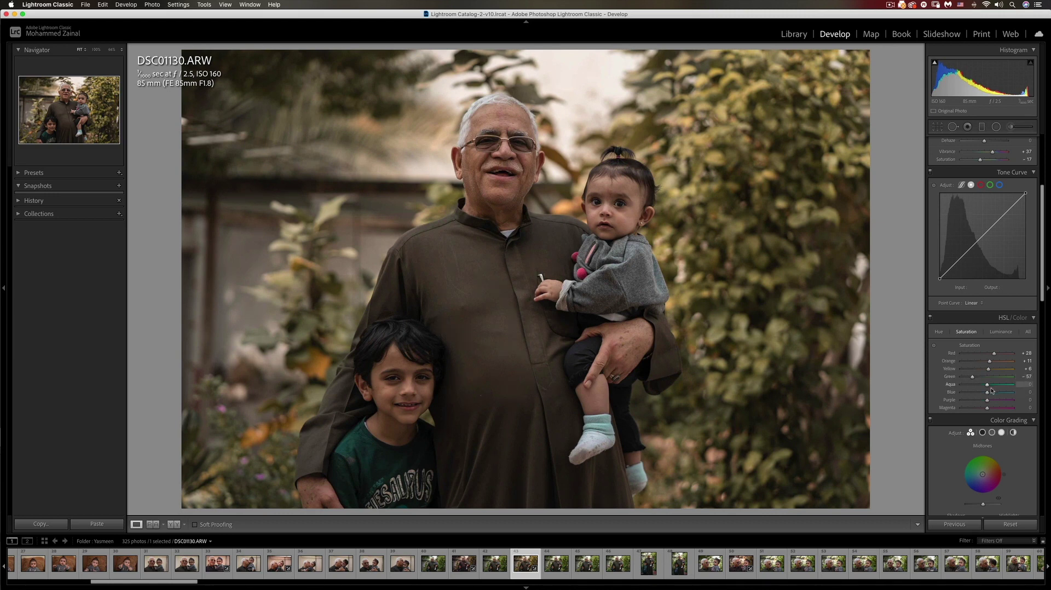
{"action": "left_click_drag", "start_coordinate": [987, 387], "coordinate": [969, 395]}
{"action": "left_click_drag", "start_coordinate": [987, 400], "coordinate": [991, 402]}
Set the HSL luminance to Red -23, Orange +20, Yellow -30, Green -27, Aqua -40 and Blue -58.
{"action": "left_click", "coordinate": [1002, 333]}
{"action": "left_click_drag", "start_coordinate": [988, 354], "coordinate": [981, 354]}
{"action": "mouse_move", "coordinate": [990, 363]}
{"action": "left_mouse_down"}
{"action": "mouse_move", "coordinate": [972, 363]}
{"action": "mouse_move", "coordinate": [991, 363]}
{"action": "left_mouse_up"}
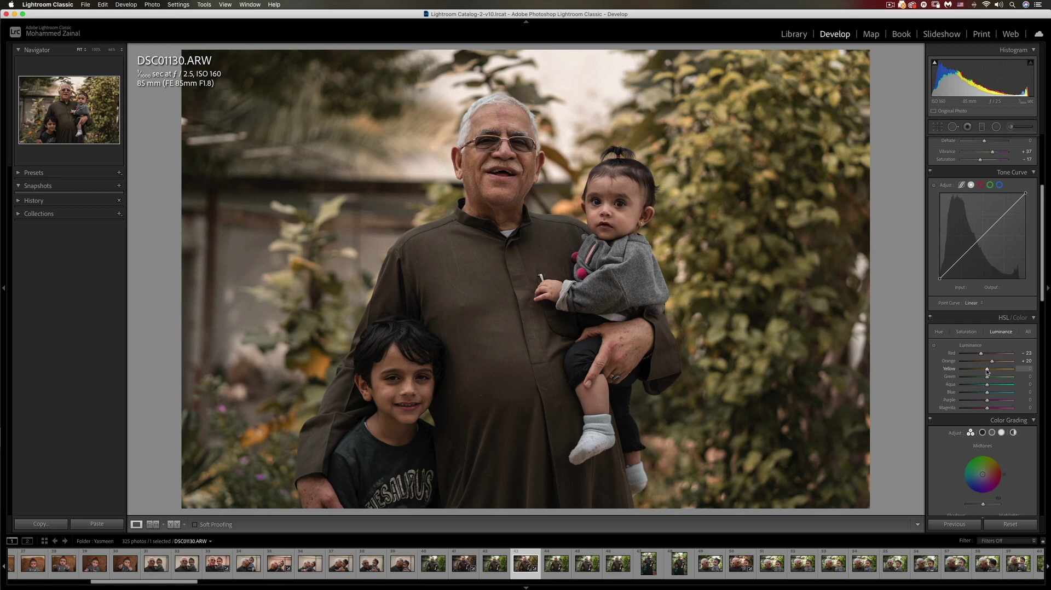
{"action": "left_click_drag", "start_coordinate": [988, 371], "coordinate": [982, 370]}
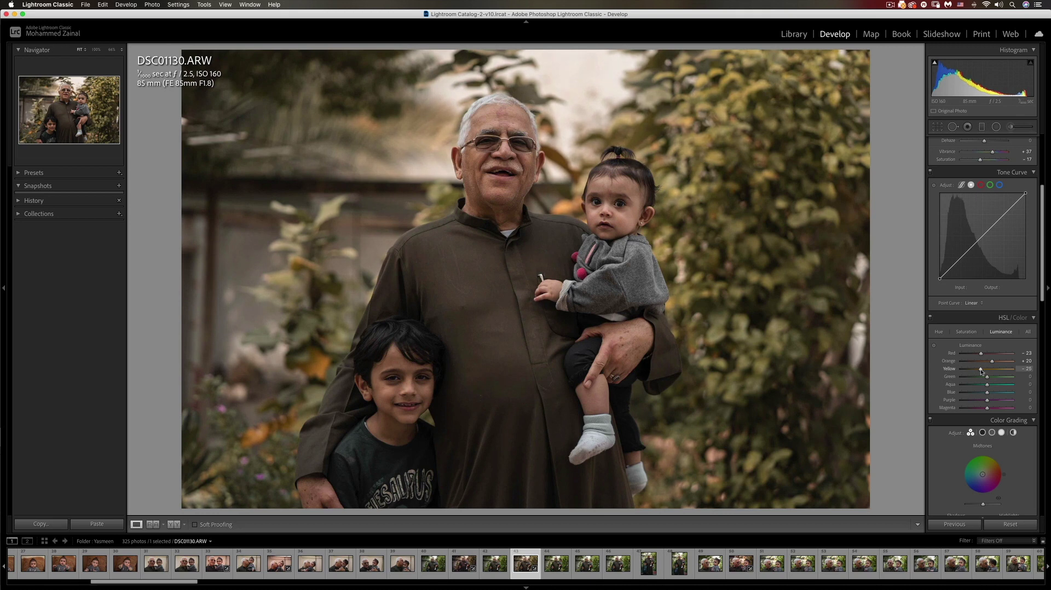
{"action": "left_click_drag", "start_coordinate": [981, 371], "coordinate": [980, 371]}
{"action": "left_click_drag", "start_coordinate": [989, 378], "coordinate": [980, 377]}
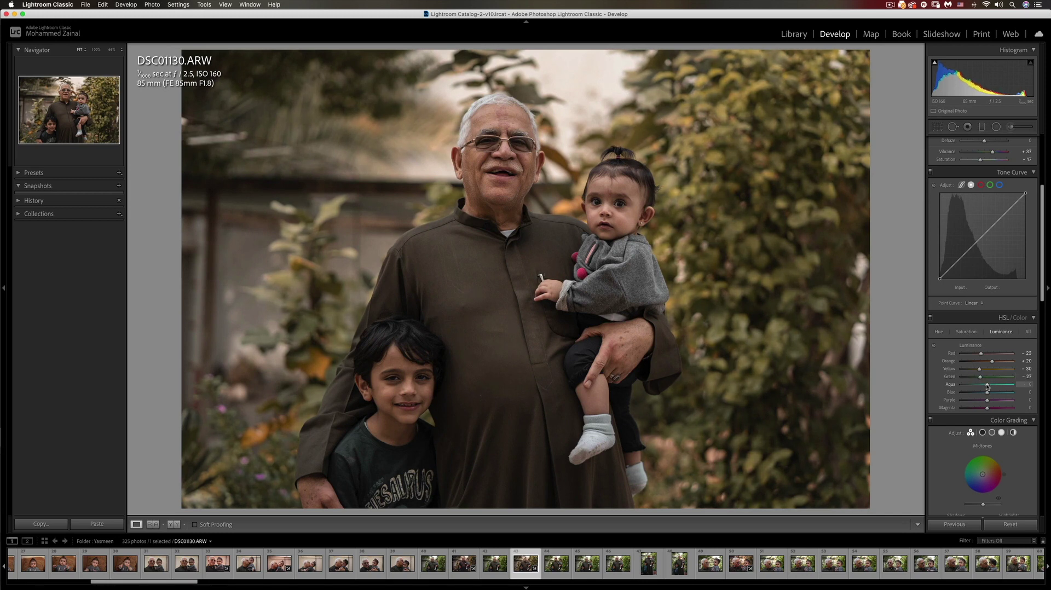
{"action": "left_click_drag", "start_coordinate": [987, 386], "coordinate": [972, 393]}
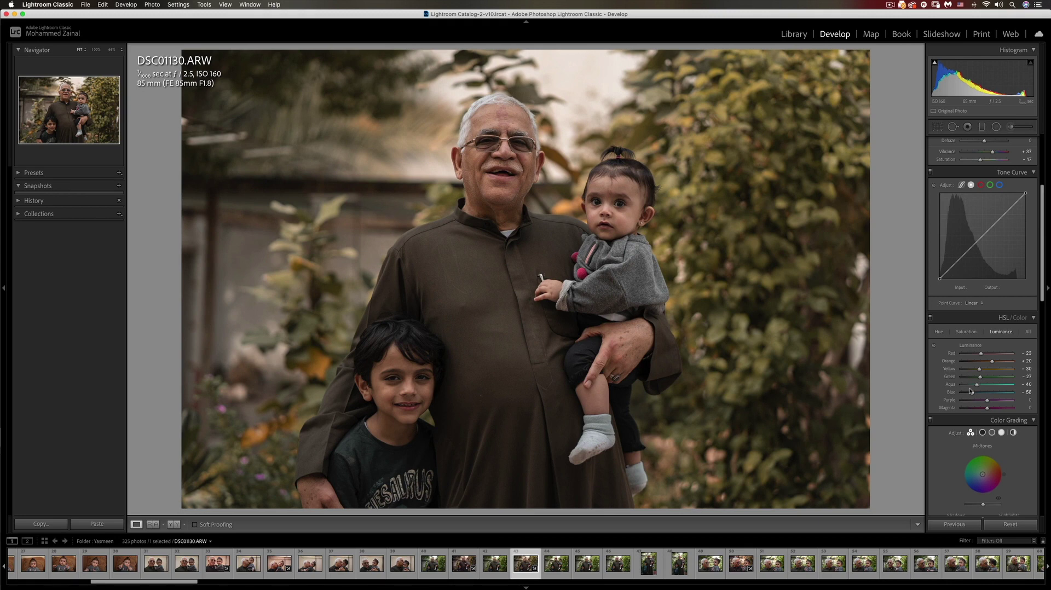
Sharpen the photo with an Amount of 59 and limit the sharpening to edges with Masking at 64.
{"action": "scroll", "coordinate": [960, 436], "scroll_direction": "down", "scroll_amount": 3}
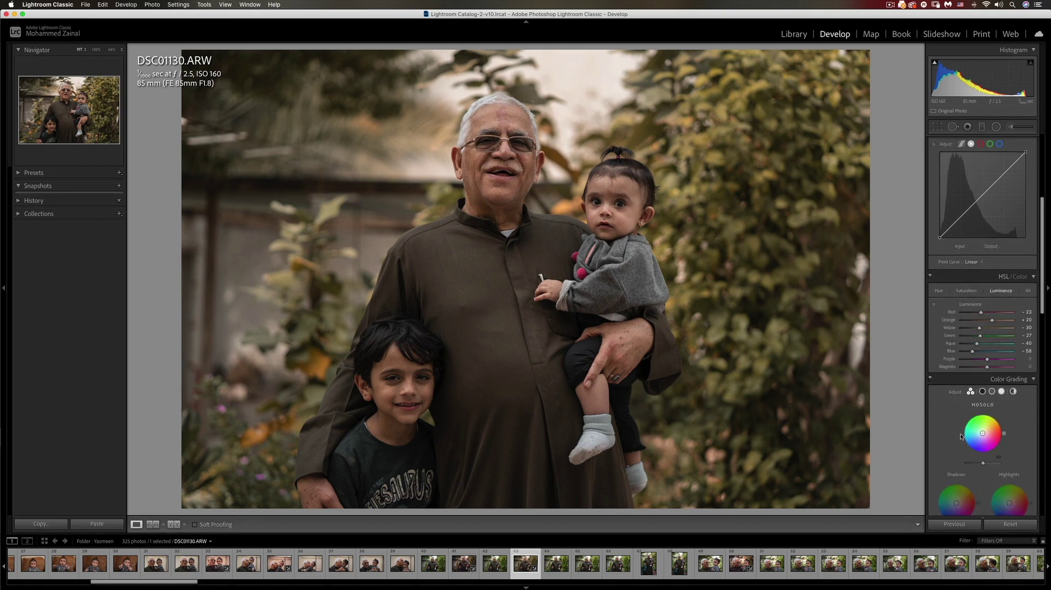
{"action": "scroll", "coordinate": [959, 435], "scroll_direction": "down", "scroll_amount": 1}
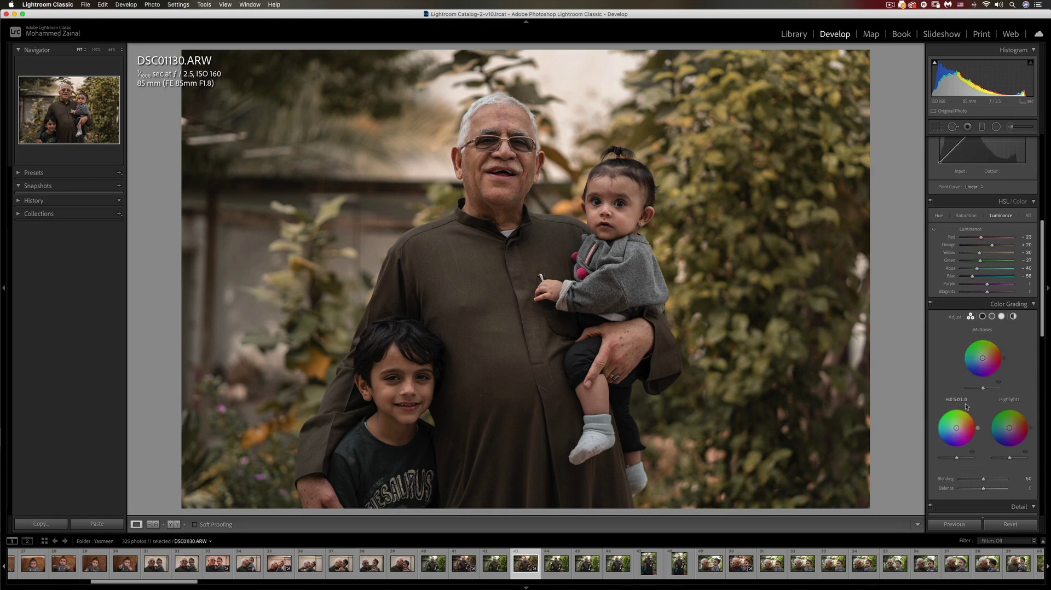
{"action": "scroll", "coordinate": [967, 415], "scroll_direction": "down", "scroll_amount": 10}
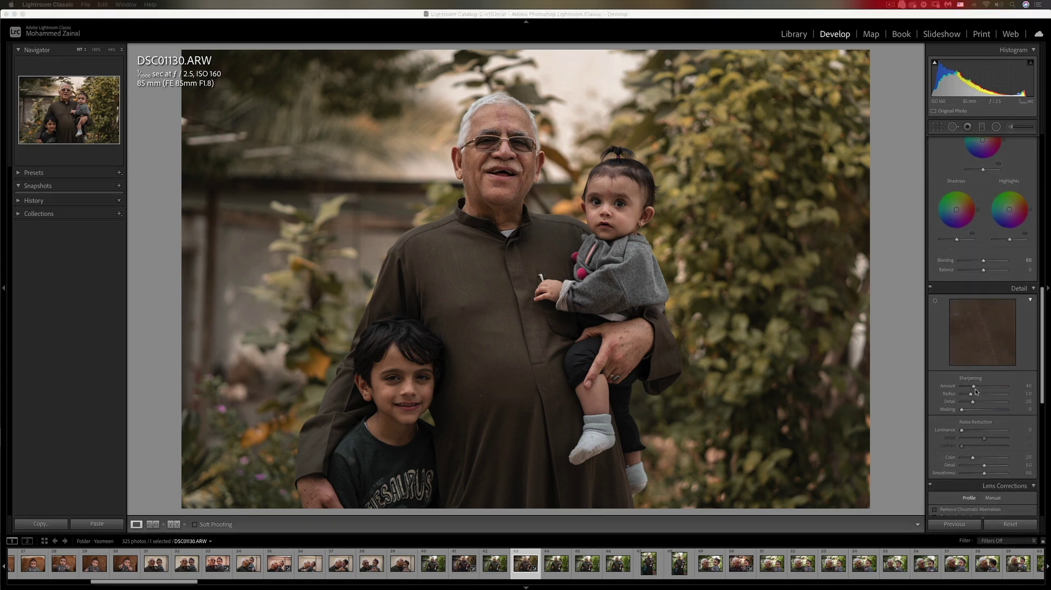
{"action": "left_click", "coordinate": [977, 388]}
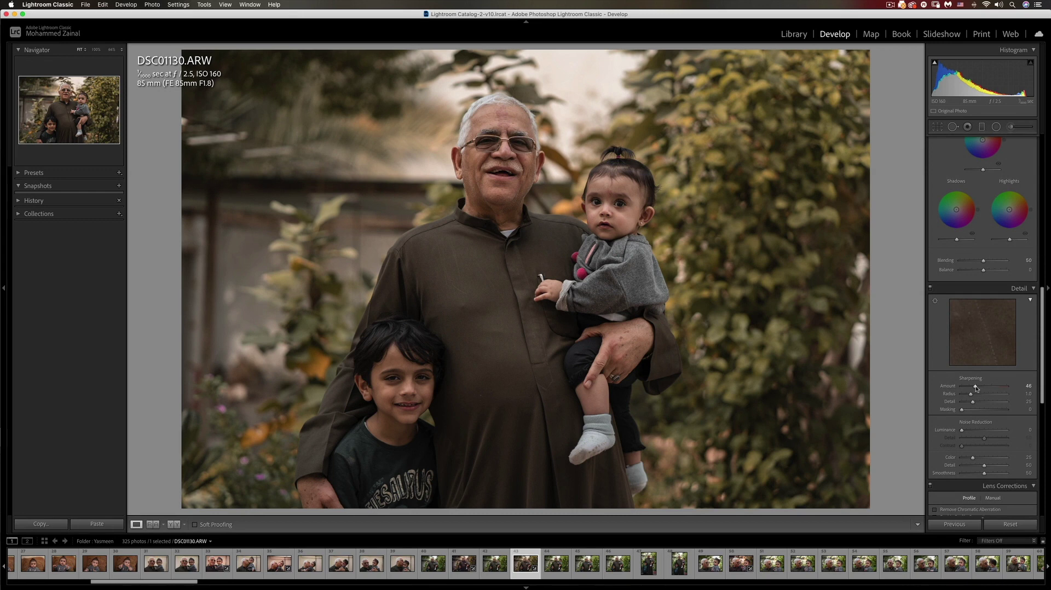
{"action": "left_click_drag", "start_coordinate": [976, 388], "coordinate": [979, 388]}
{"action": "left_click_drag", "start_coordinate": [962, 409], "coordinate": [991, 411]}
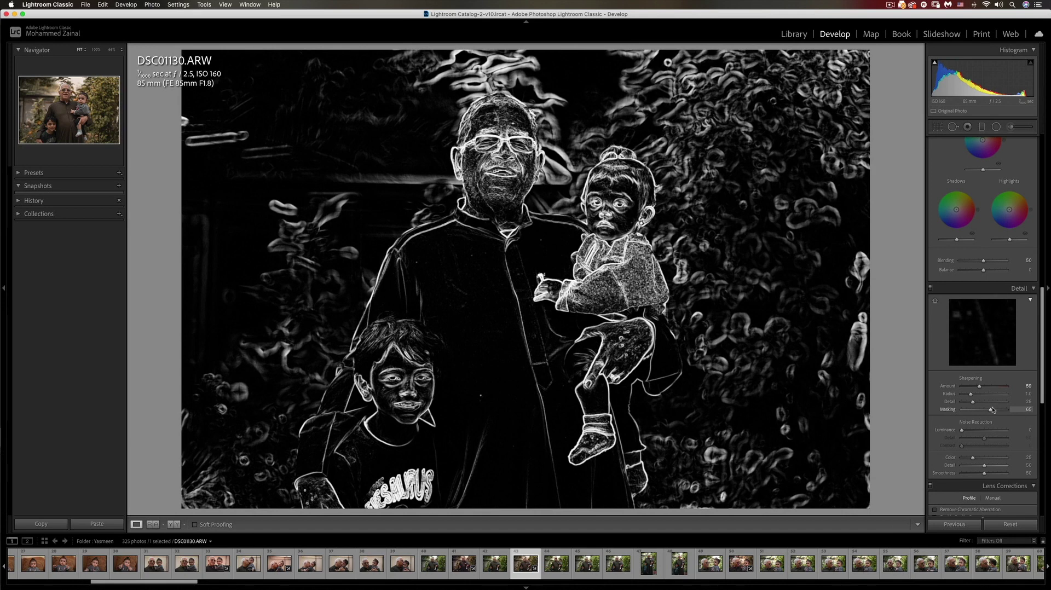
{"action": "left_click_drag", "start_coordinate": [993, 410], "coordinate": [994, 411]}
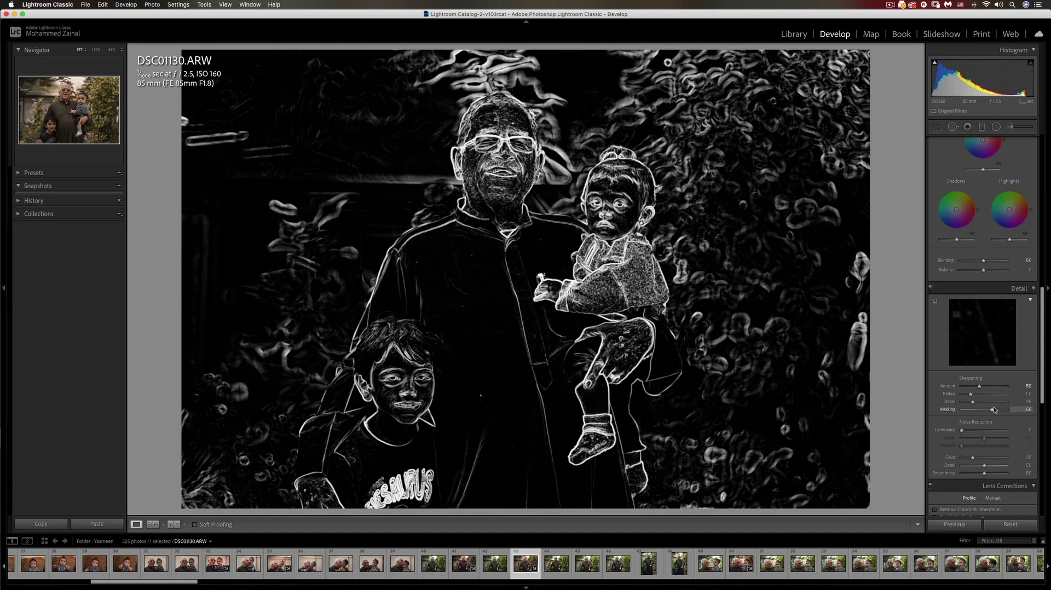
{"action": "left_click_drag", "start_coordinate": [994, 410], "coordinate": [992, 410]}
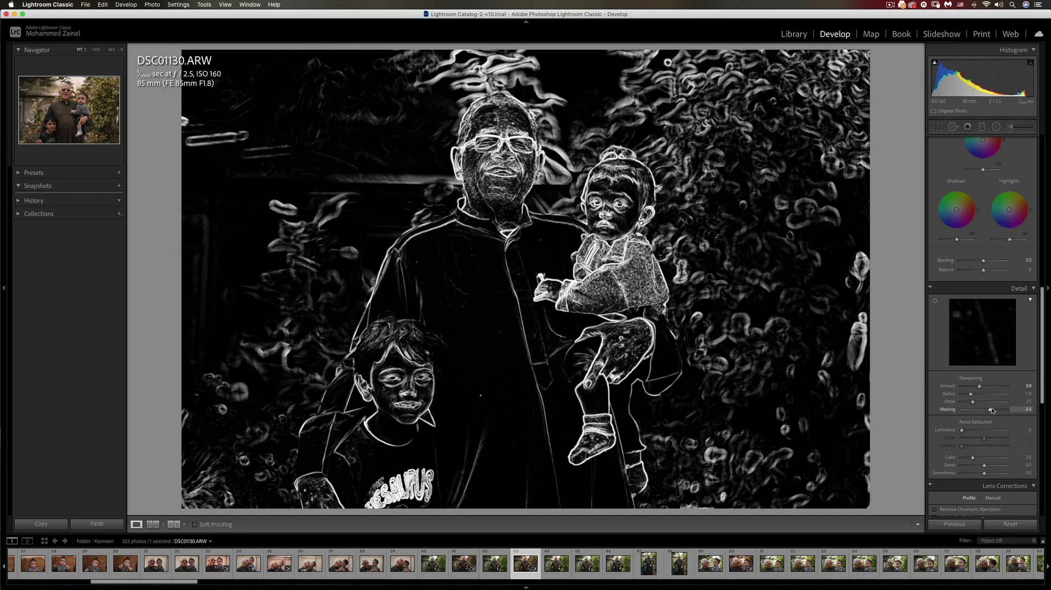
{"action": "left_click_drag", "start_coordinate": [992, 410], "coordinate": [992, 410]}
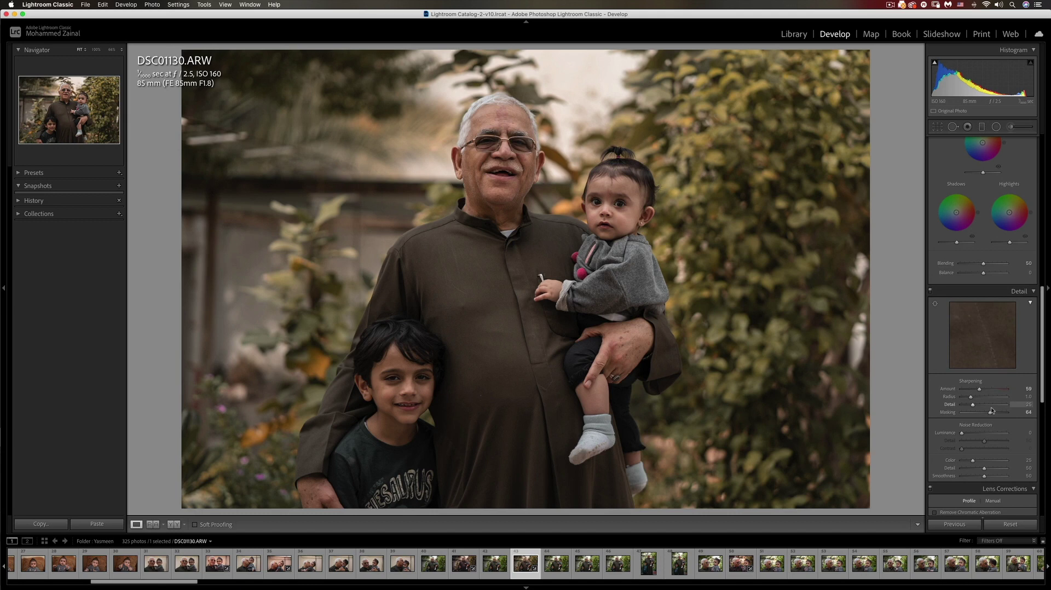
Enable chromatic aberration removal and lens profile corrections, toggling the profile correction to compare its effect and leaving it on.
{"action": "scroll", "coordinate": [991, 408], "scroll_direction": "down", "scroll_amount": 3}
{"action": "scroll", "coordinate": [992, 410], "scroll_direction": "down", "scroll_amount": 4}
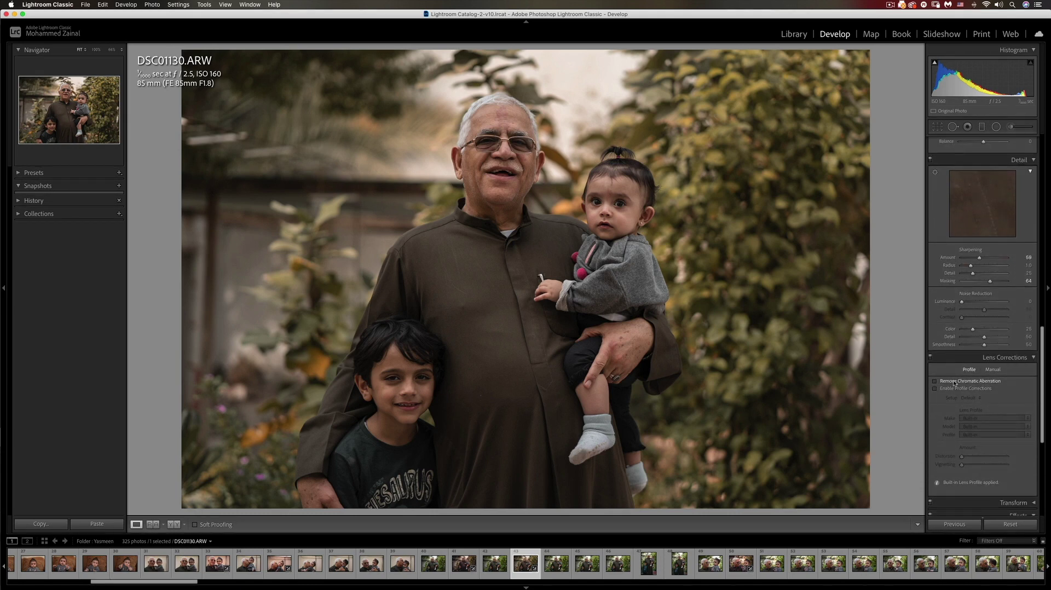
{"action": "left_click", "coordinate": [956, 382]}
{"action": "left_click", "coordinate": [955, 389]}
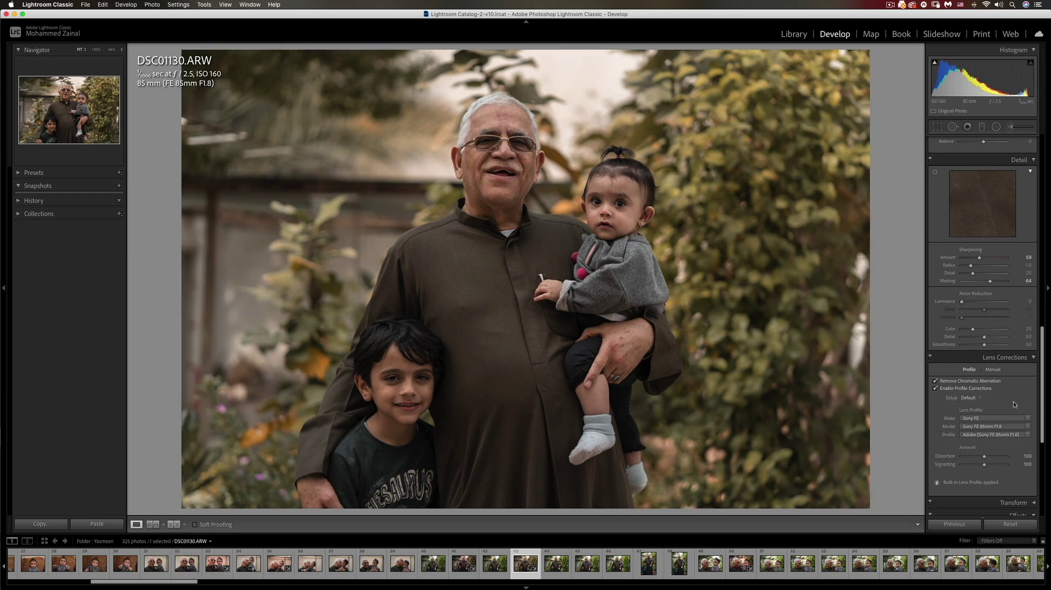
{"action": "left_click", "coordinate": [954, 388]}
{"action": "left_click", "coordinate": [954, 389]}
{"action": "left_click", "coordinate": [955, 389]}
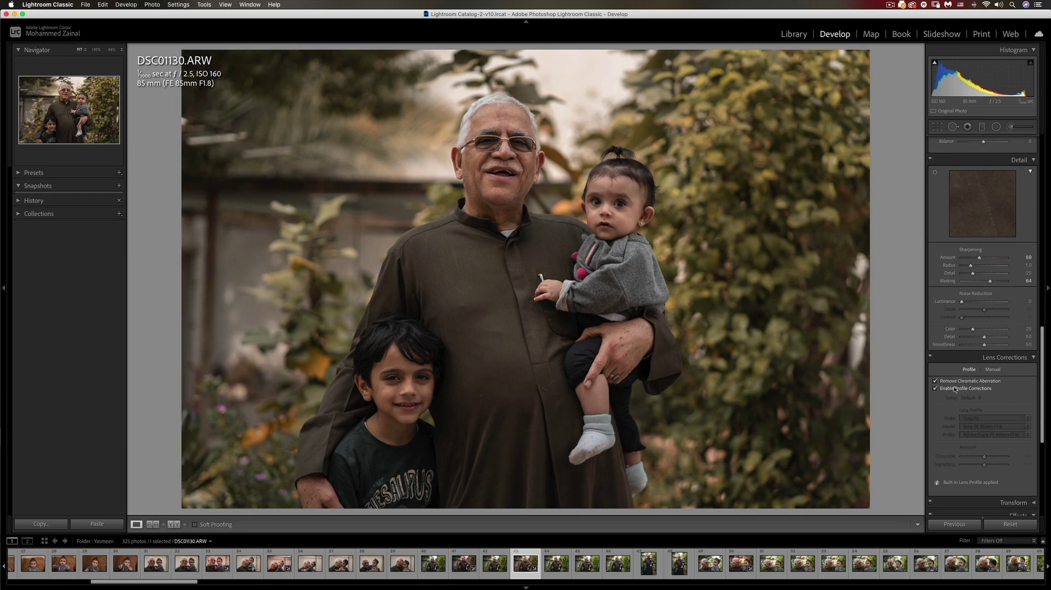
{"action": "left_click", "coordinate": [954, 389]}
Add a post-crop vignette with an Amount of -17 and film grain with an Amount of 17.
{"action": "scroll", "coordinate": [969, 396], "scroll_direction": "down", "scroll_amount": 1}
{"action": "scroll", "coordinate": [969, 395], "scroll_direction": "down", "scroll_amount": 3}
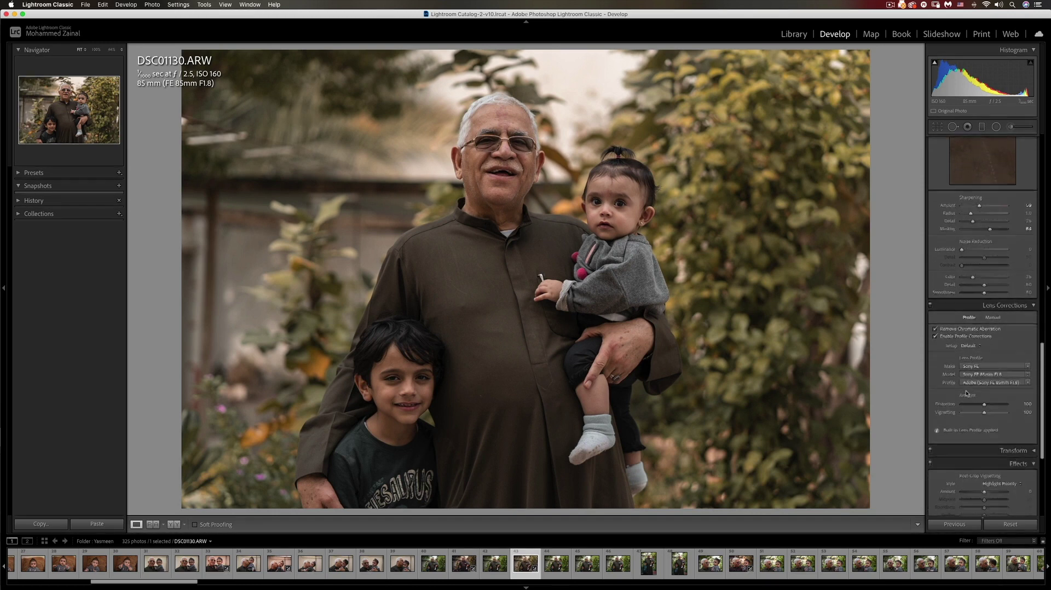
{"action": "left_click_drag", "start_coordinate": [985, 439], "coordinate": [980, 441]}
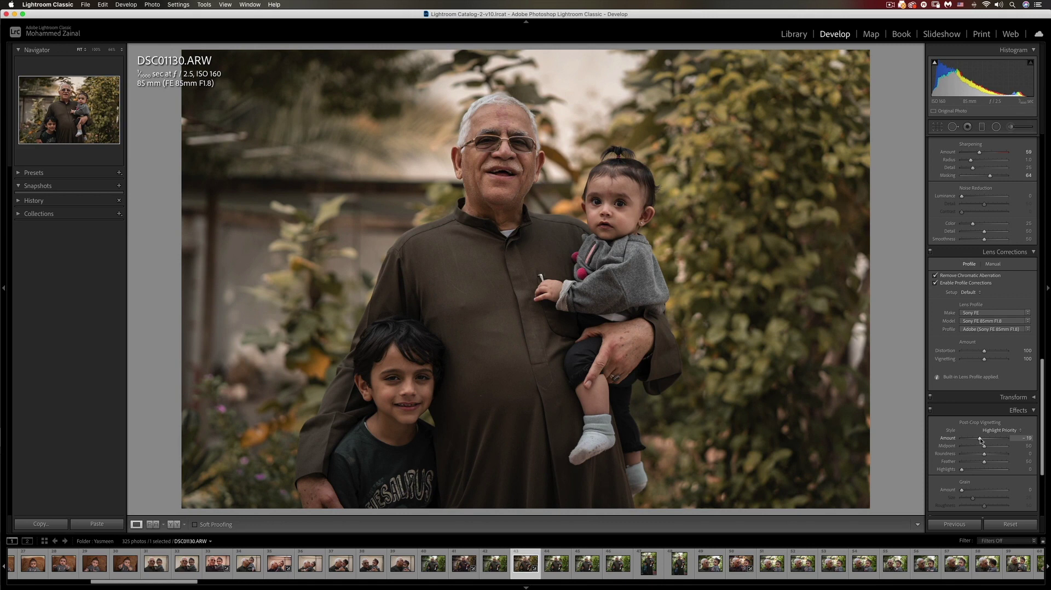
{"action": "mouse_move", "coordinate": [981, 440]}
{"action": "left_mouse_down"}
{"action": "mouse_move", "coordinate": [963, 439]}
{"action": "mouse_move", "coordinate": [983, 440]}
{"action": "left_mouse_up"}
{"action": "scroll", "coordinate": [988, 443], "scroll_direction": "down", "scroll_amount": 4}
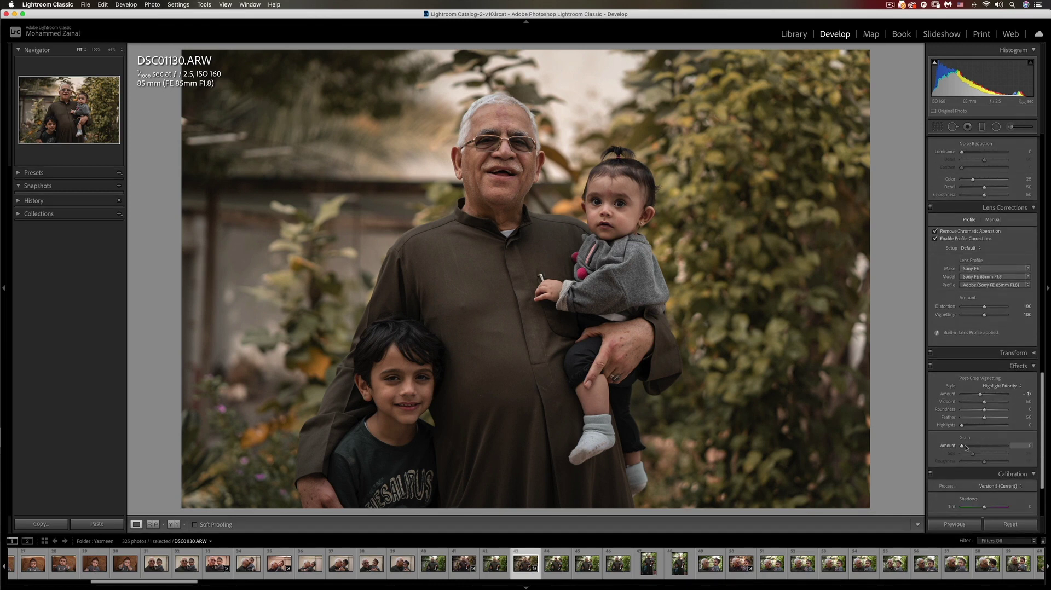
{"action": "mouse_move", "coordinate": [965, 447]}
{"action": "left_mouse_down"}
{"action": "mouse_move", "coordinate": [989, 447]}
{"action": "mouse_move", "coordinate": [971, 450]}
{"action": "left_mouse_up"}
Calibrate the Red Primary to Hue -4 and Saturation +8, and shift the Green Primary hue toward yellow.
{"action": "scroll", "coordinate": [972, 438], "scroll_direction": "down", "scroll_amount": 5}
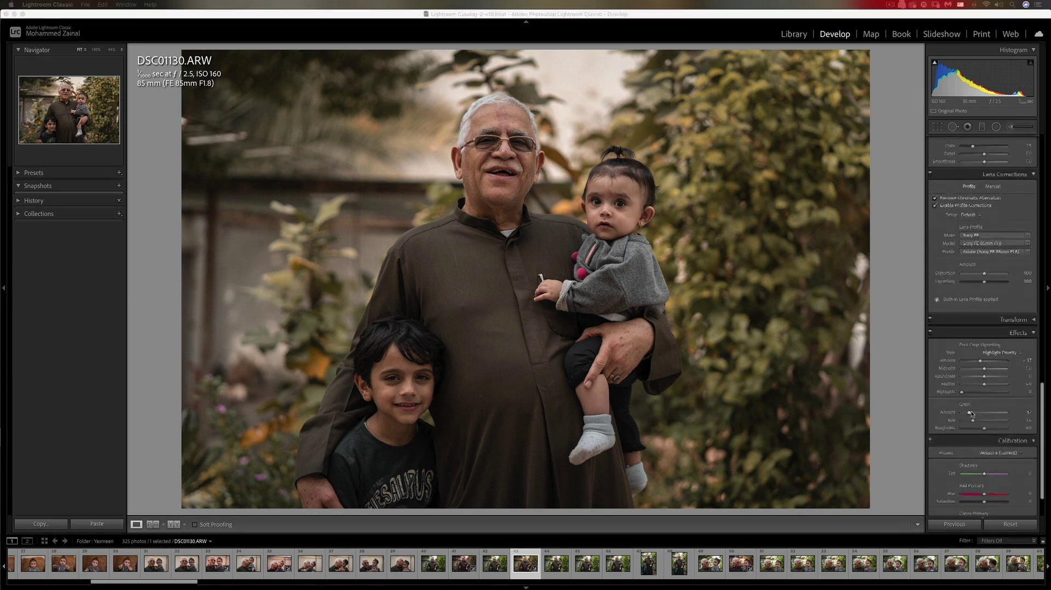
{"action": "scroll", "coordinate": [972, 415], "scroll_direction": "down", "scroll_amount": 1}
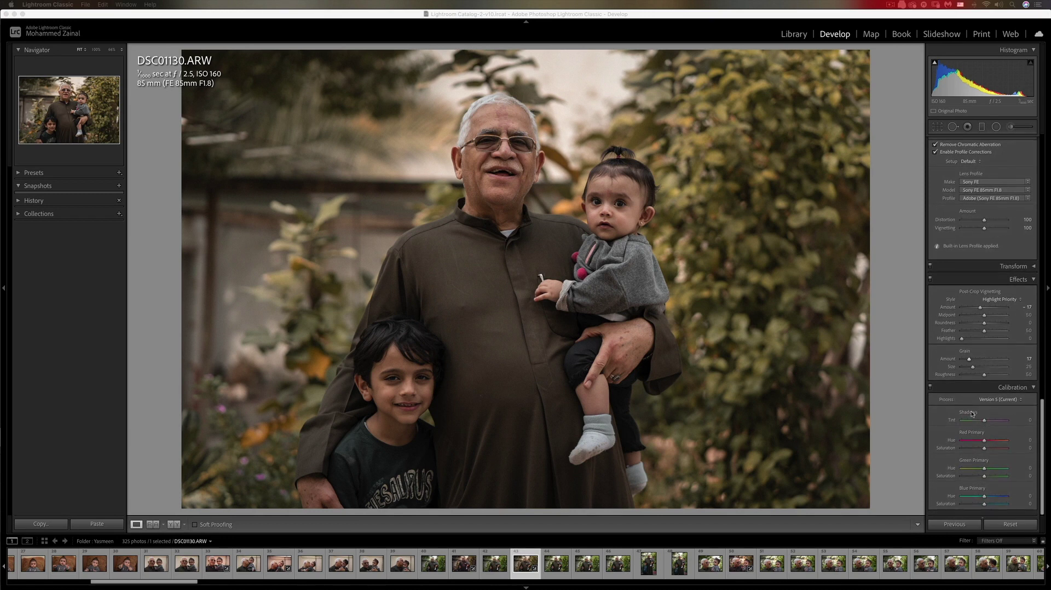
{"action": "scroll", "coordinate": [972, 415], "scroll_direction": "up", "scroll_amount": 1}
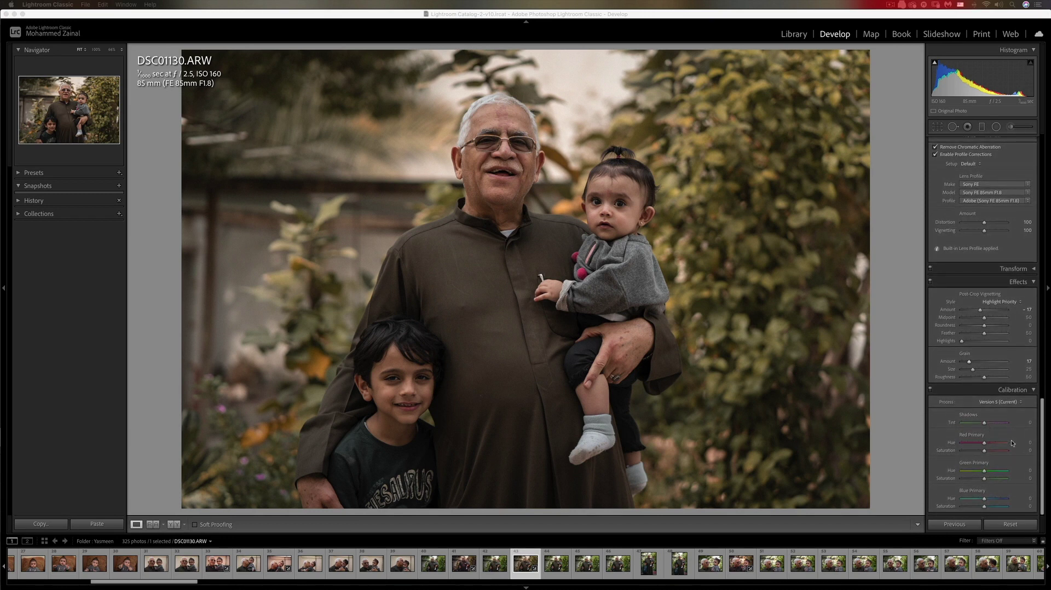
{"action": "mouse_move", "coordinate": [984, 443]}
{"action": "left_mouse_down"}
{"action": "mouse_move", "coordinate": [994, 444]}
{"action": "mouse_move", "coordinate": [983, 446]}
{"action": "left_mouse_up"}
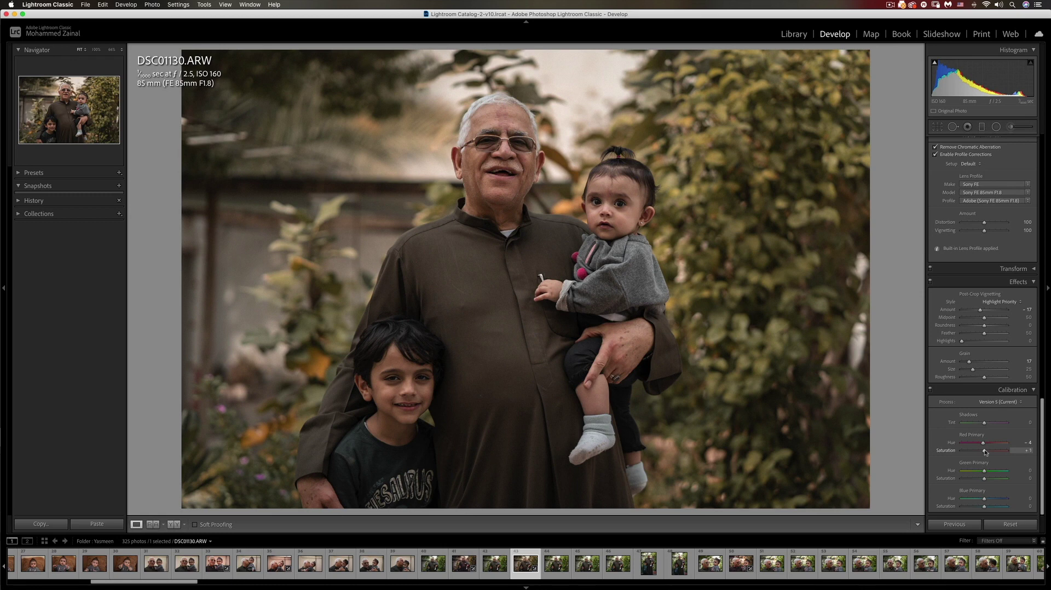
{"action": "left_click_drag", "start_coordinate": [984, 451], "coordinate": [986, 451]}
{"action": "mouse_move", "coordinate": [990, 472]}
{"action": "left_mouse_down"}
{"action": "mouse_move", "coordinate": [970, 473]}
{"action": "mouse_move", "coordinate": [979, 474]}
{"action": "left_mouse_up"}
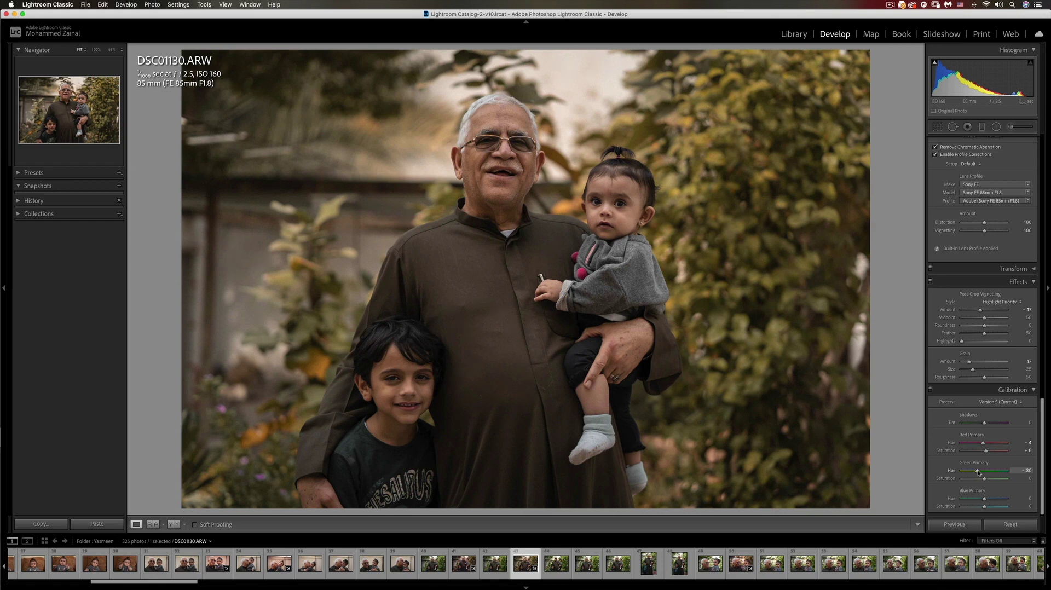
Set the Red Primary hue to +5 and the Blue Primary hue to -21 in the calibration, and compare against the unedited photo.
{"action": "left_click_drag", "start_coordinate": [983, 444], "coordinate": [981, 445]}
{"action": "left_click_drag", "start_coordinate": [981, 497], "coordinate": [980, 500]}
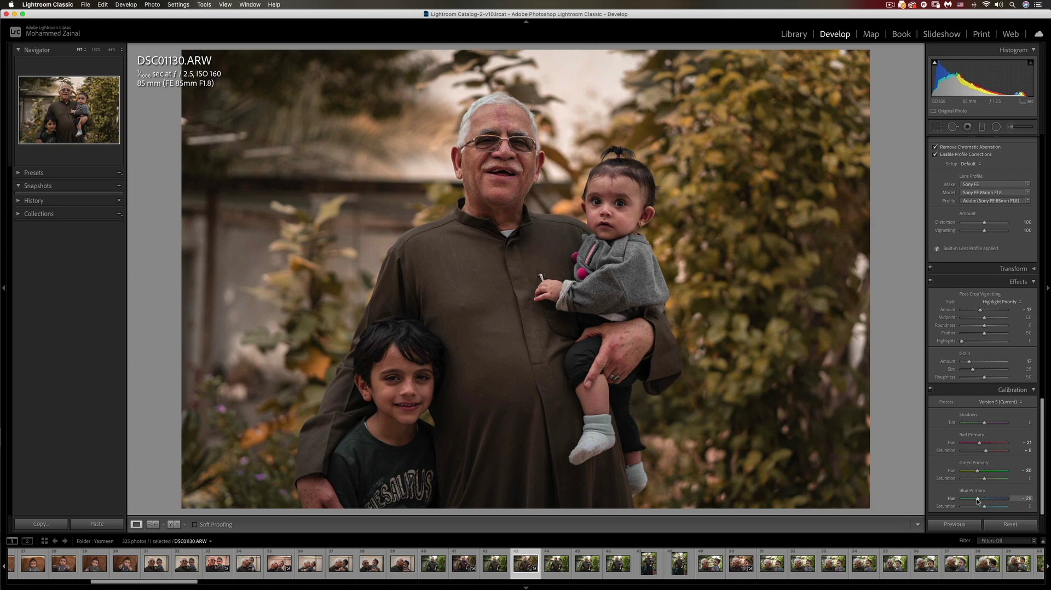
{"action": "left_click_drag", "start_coordinate": [978, 500], "coordinate": [978, 500]}
{"action": "left_click_drag", "start_coordinate": [982, 445], "coordinate": [987, 445]}
{"action": "left_click_drag", "start_coordinate": [977, 499], "coordinate": [981, 499]}
{"action": "key", "text": "backslash"}
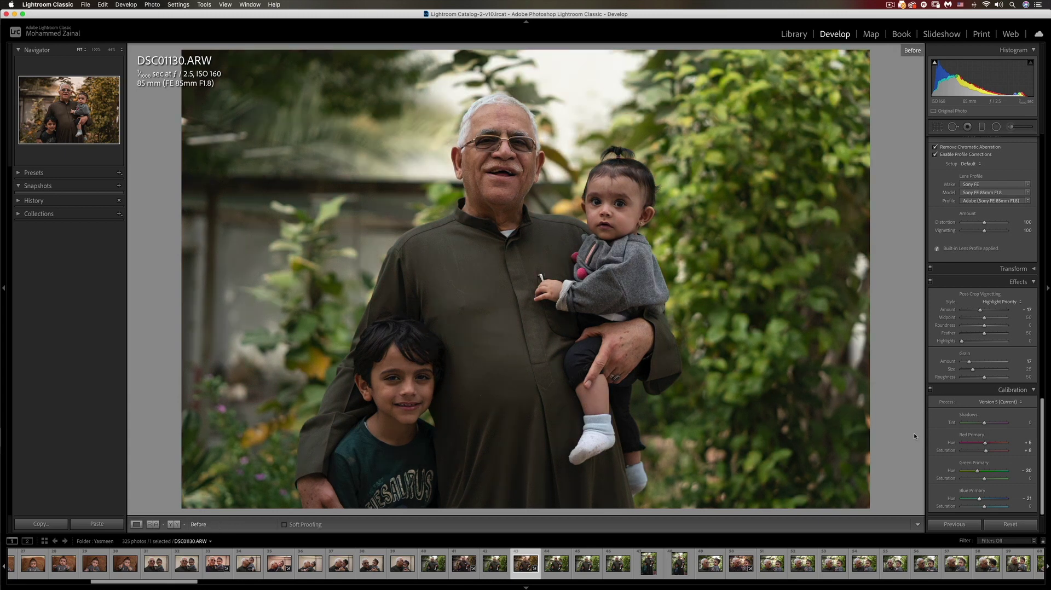
{"action": "key", "text": "backslash"}
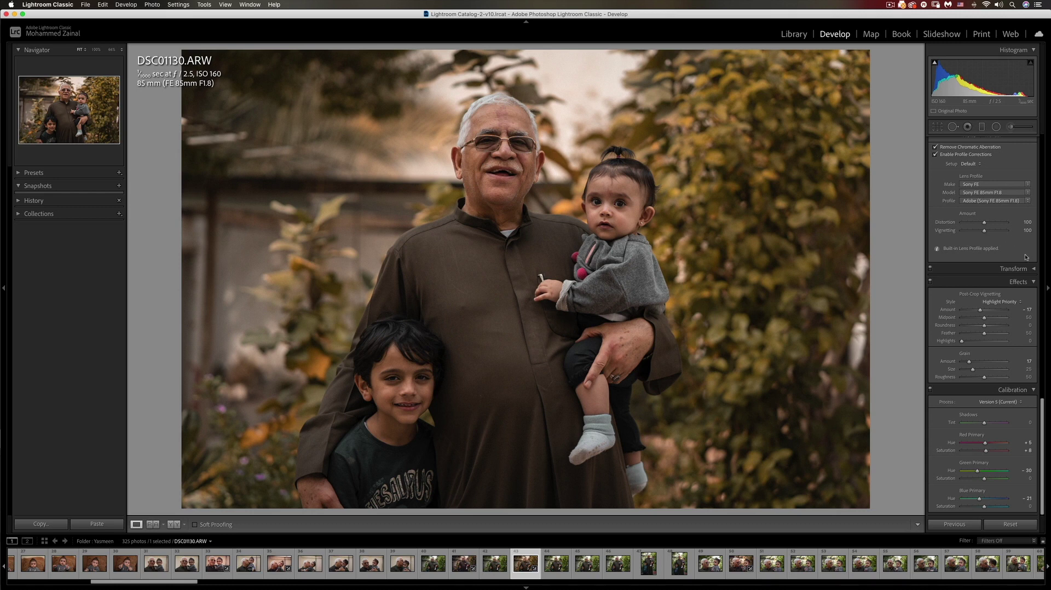
Fade the blacks on the tone curve: add midtone and shadow points, raise the black point to output 22, and set the lowest shadow point to 36/34.
{"action": "scroll", "coordinate": [987, 348], "scroll_direction": "up", "scroll_amount": 10}
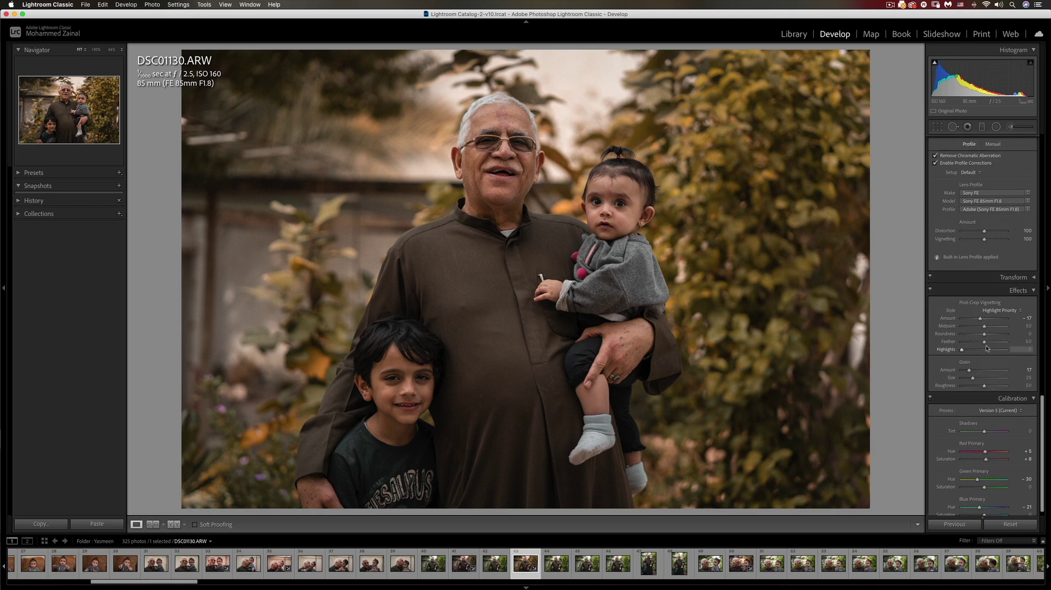
{"action": "scroll", "coordinate": [987, 348], "scroll_direction": "up", "scroll_amount": 10}
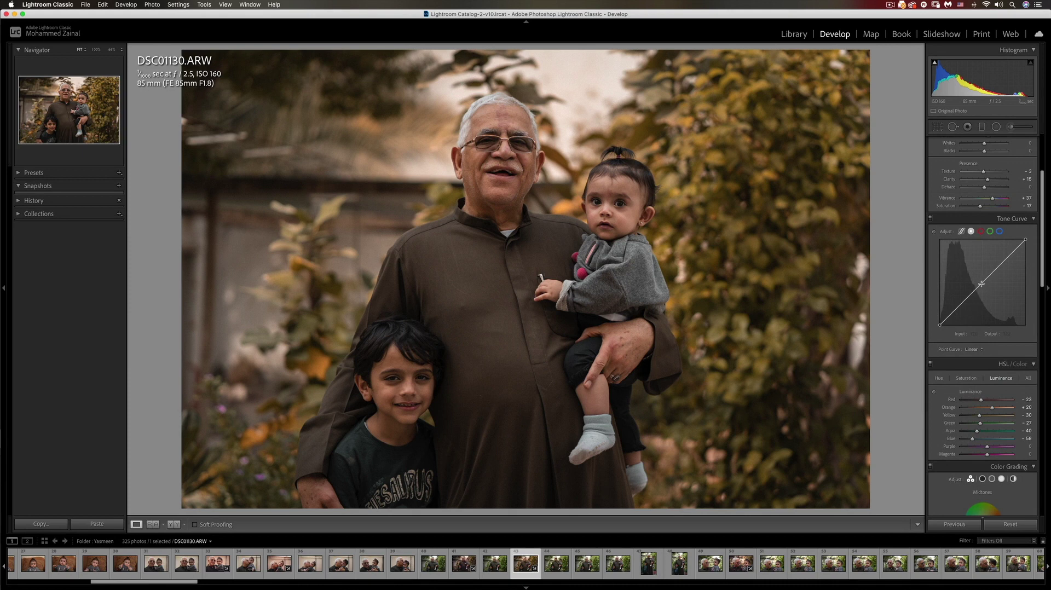
{"action": "left_click", "coordinate": [982, 283]}
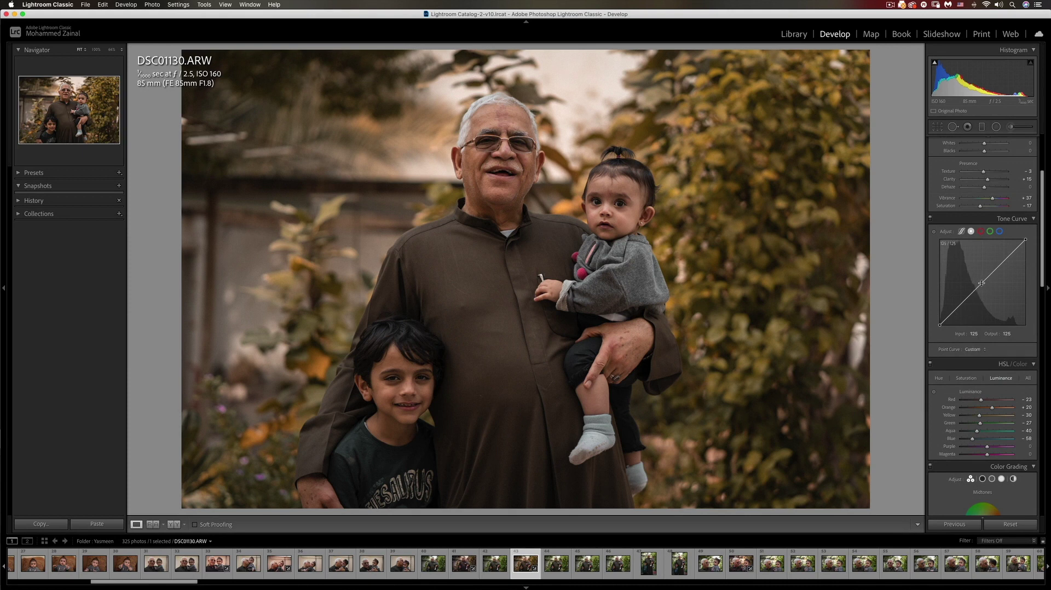
{"action": "left_click", "coordinate": [962, 304]}
{"action": "left_click", "coordinate": [950, 314]}
{"action": "left_click_drag", "start_coordinate": [940, 326], "coordinate": [937, 321]}
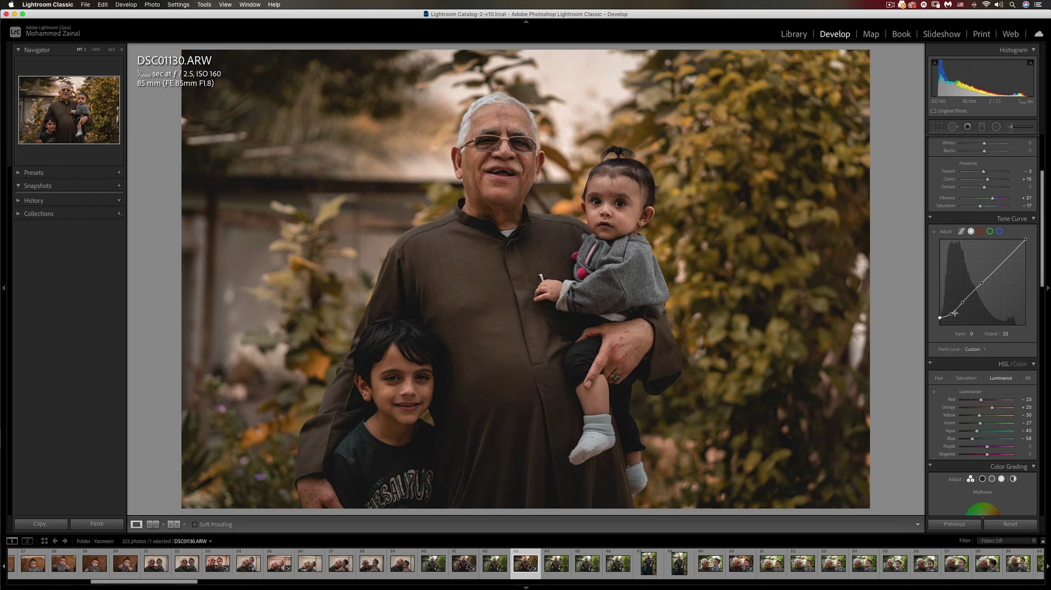
{"action": "left_click_drag", "start_coordinate": [951, 314], "coordinate": [951, 314]}
Compare the edited portrait with its original state twice, ending on the edited version.
{"action": "key", "text": "backslash"}
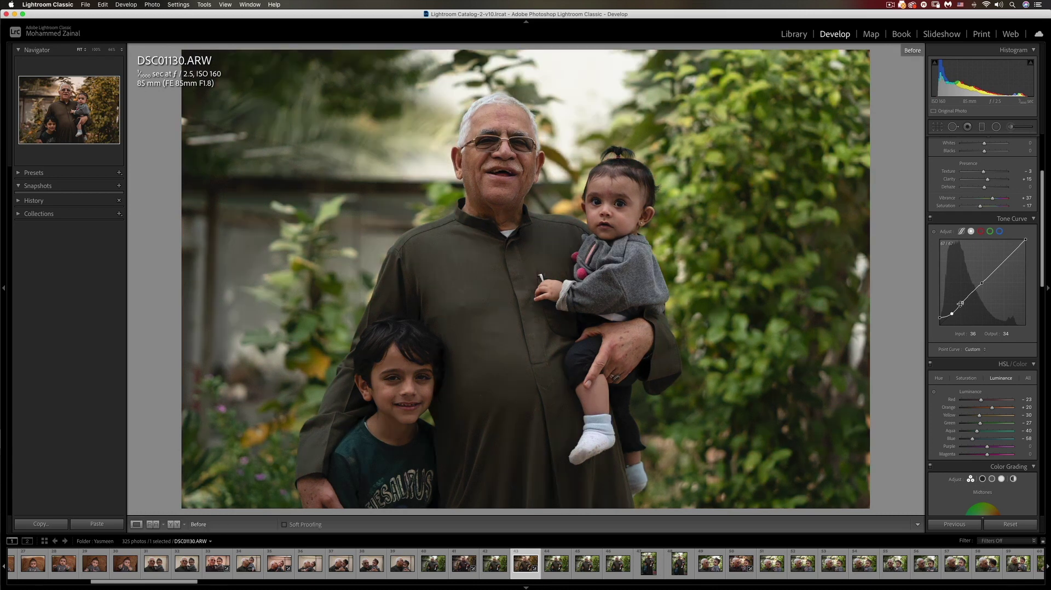
{"action": "key", "text": "backslash"}
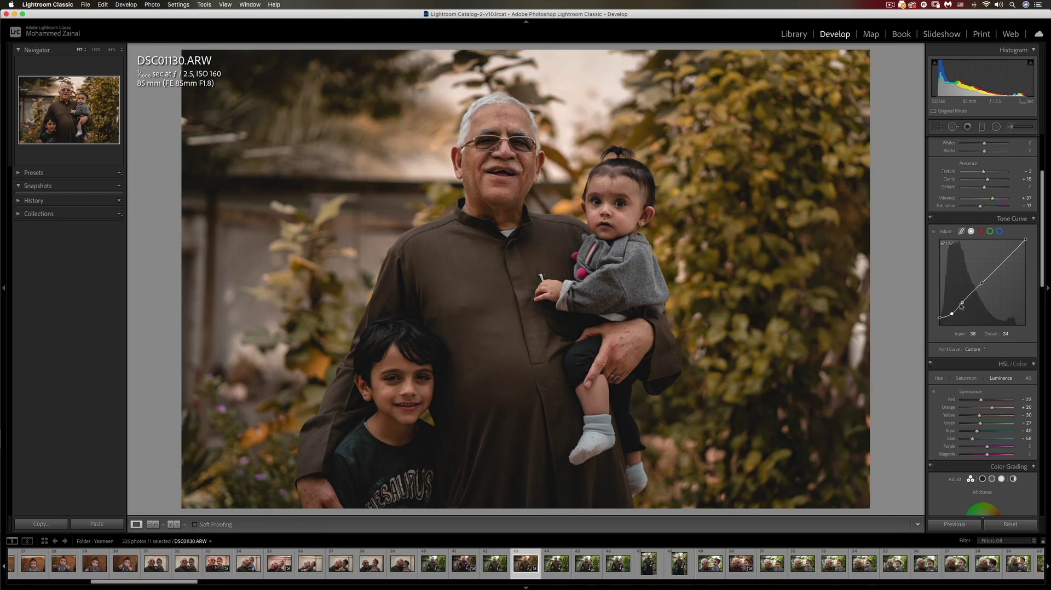
{"action": "key", "text": "backslash"}
{"action": "key", "text": "backslash"}
{"action": "scroll", "coordinate": [964, 328], "scroll_direction": "down", "scroll_amount": 15}
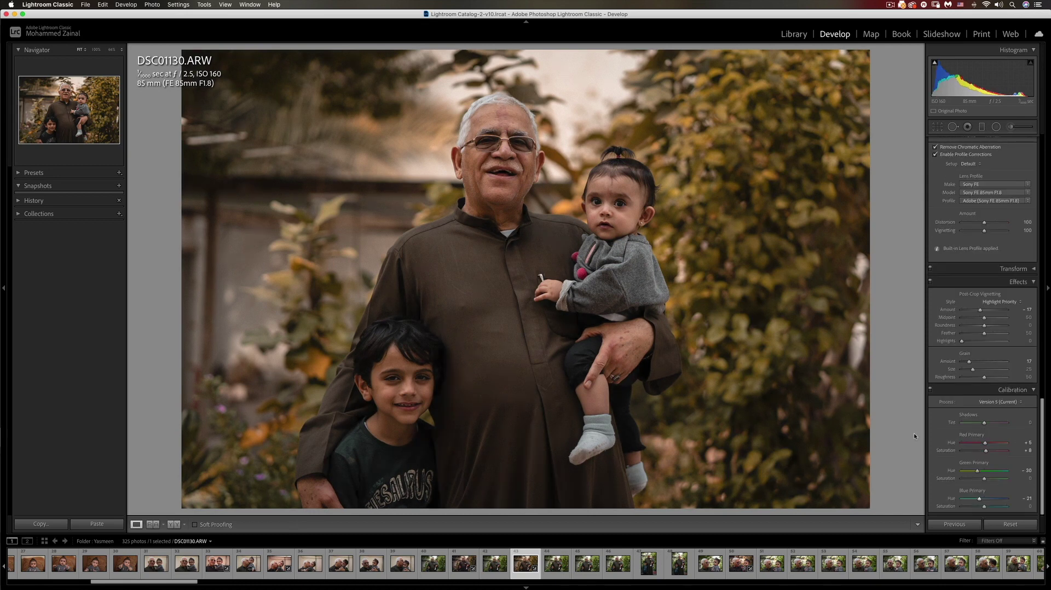